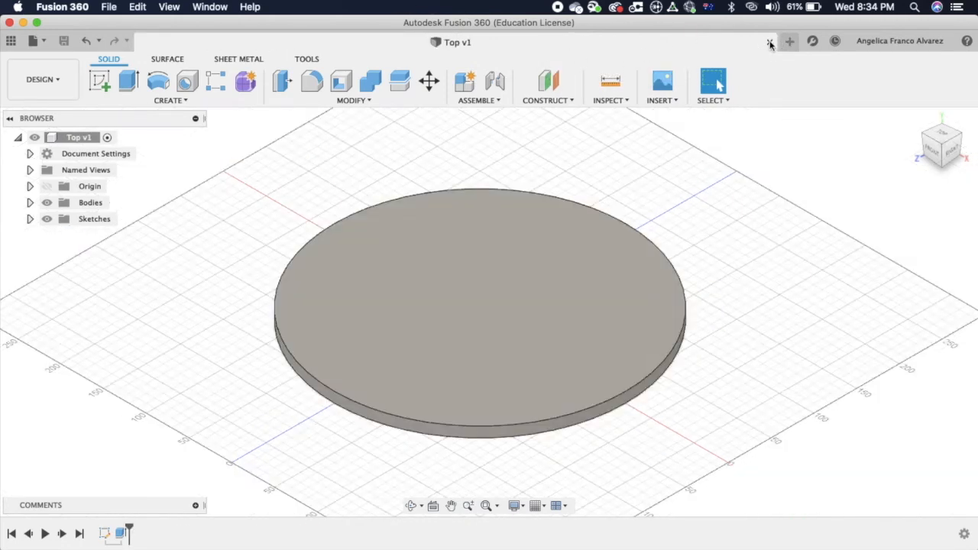
Step: Close the Top design and save a new empty design as "Stool Assembly" in the Year 9 - Stool project
{"action": "left_click", "coordinate": [769, 42]}
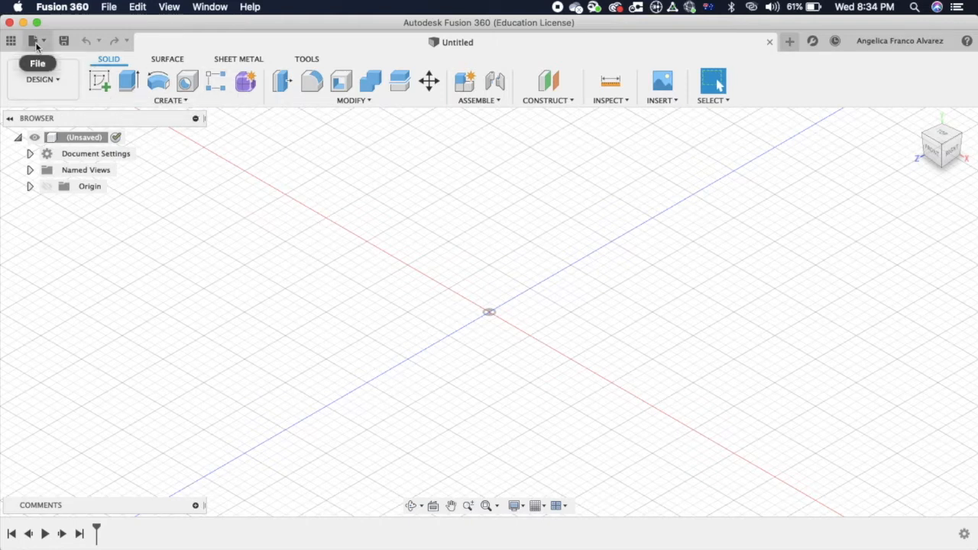
{"action": "left_click", "coordinate": [64, 42]}
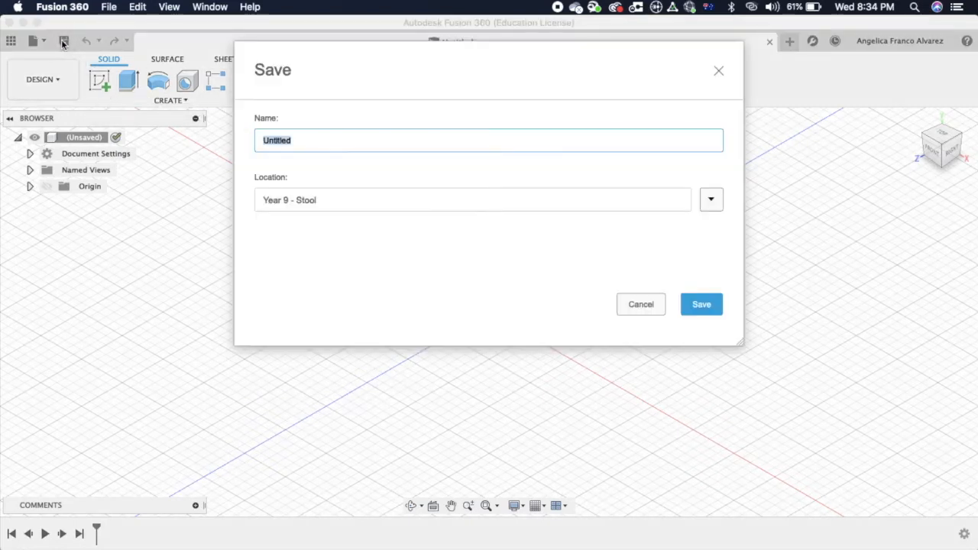
{"action": "type", "text": "Stol"}
{"action": "key", "text": "BackSpace"}
{"action": "type", "text": "ol Assembly"}
{"action": "left_click", "coordinate": [701, 304]}
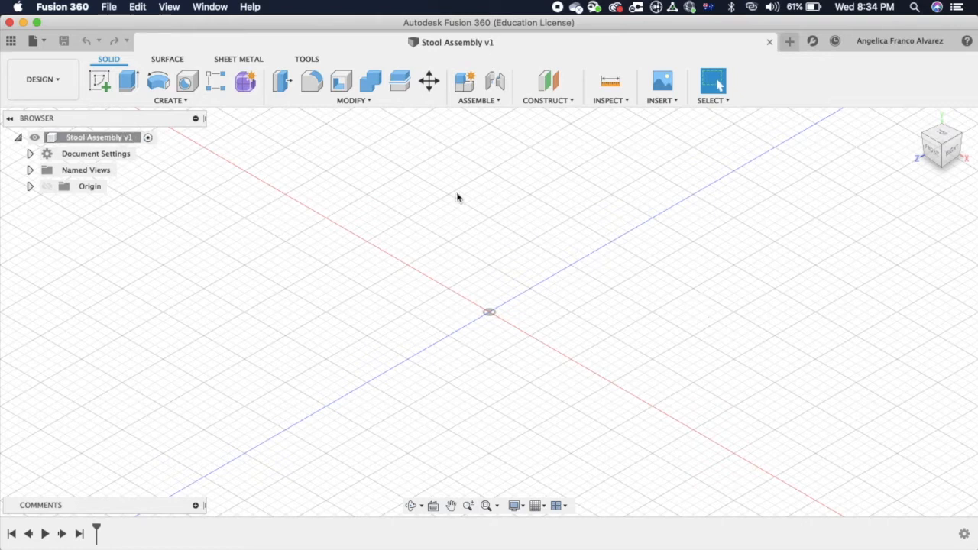
Step: Insert the Cross Rail Bottom part from the project into the assembly at its default position
{"action": "left_click", "coordinate": [10, 42]}
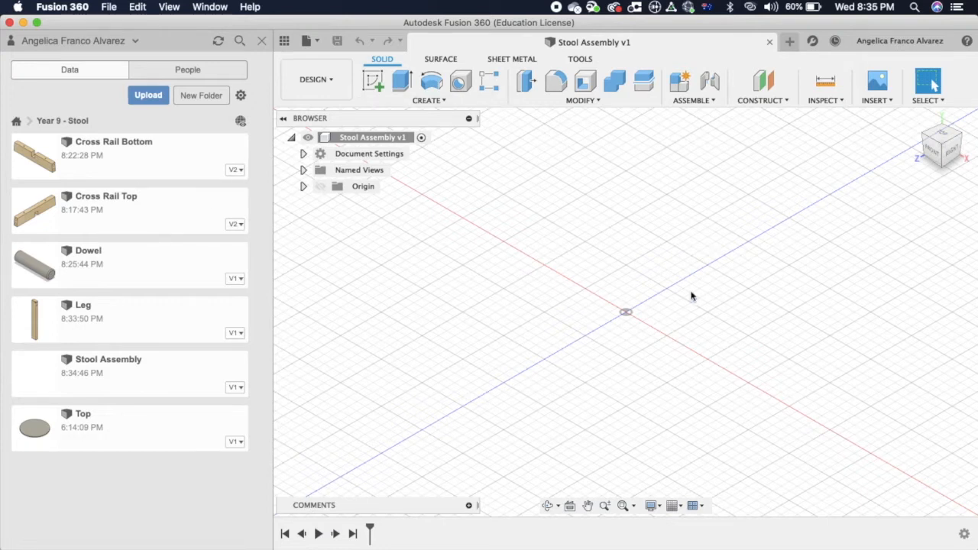
{"action": "right_click", "coordinate": [177, 158]}
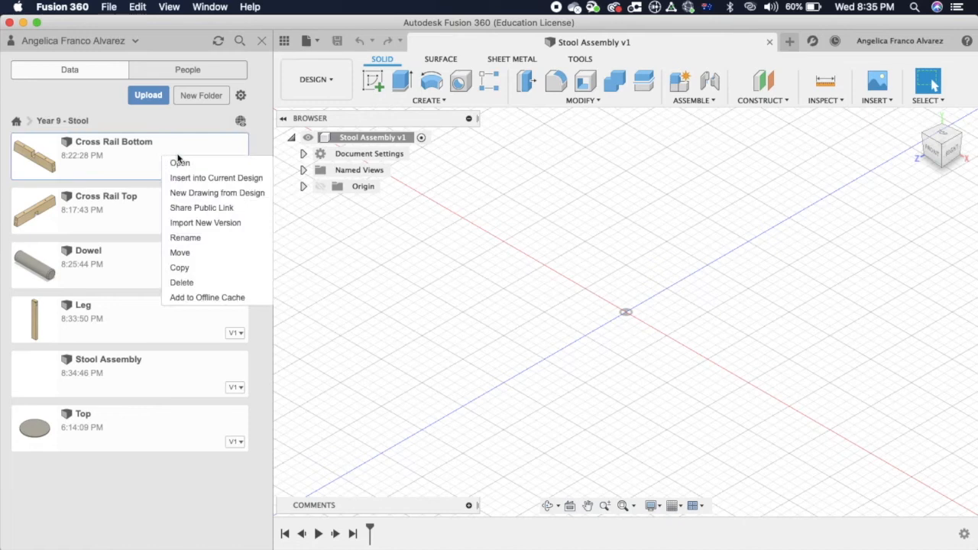
{"action": "left_click", "coordinate": [229, 182]}
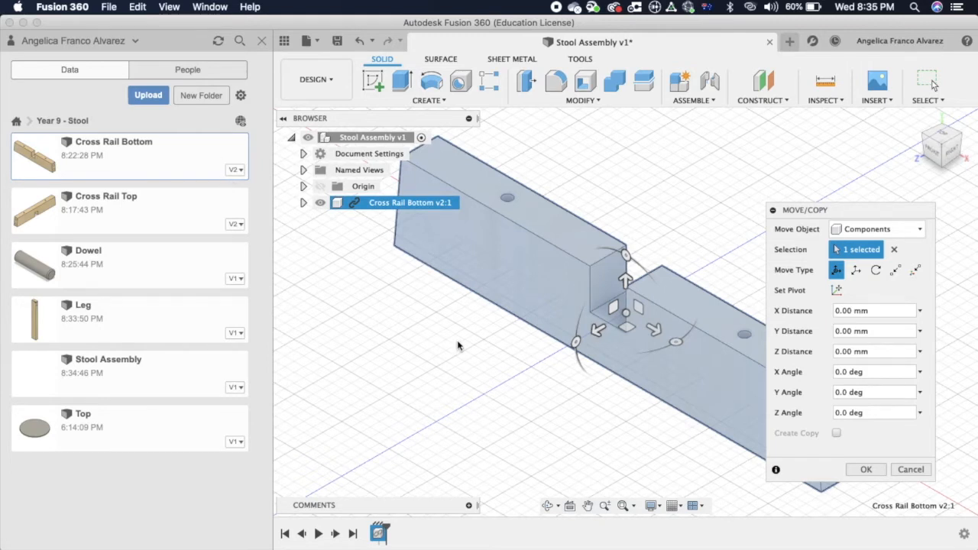
{"action": "left_click", "coordinate": [866, 471]}
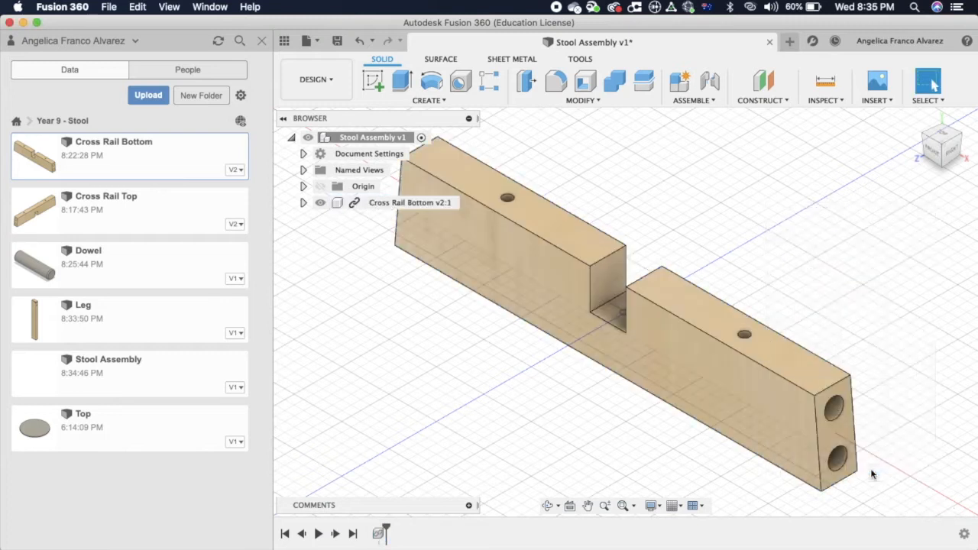
Step: Insert the Cross Rail Top part into the assembly at its default position, crossing the bottom rail
{"action": "left_click", "coordinate": [152, 210]}
{"action": "right_click", "coordinate": [153, 210]}
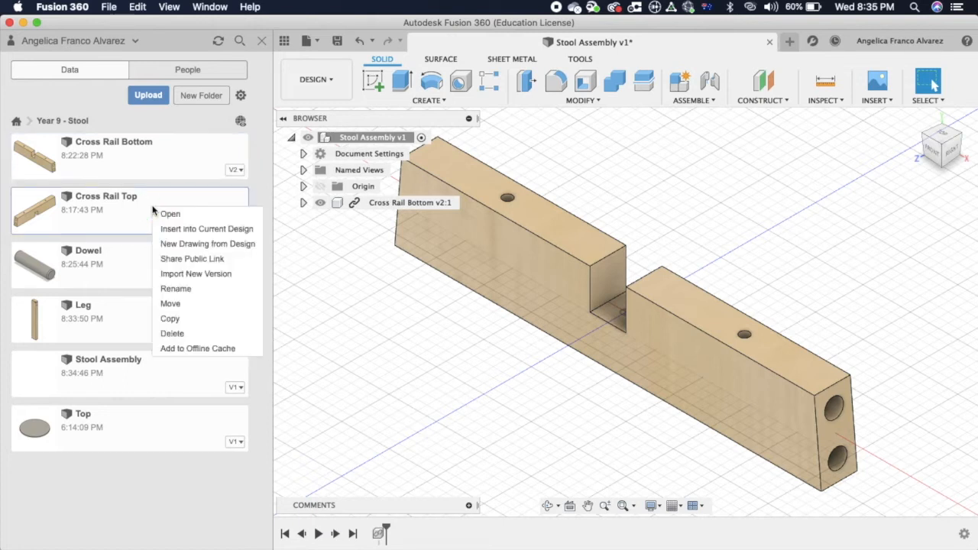
{"action": "left_click", "coordinate": [192, 229]}
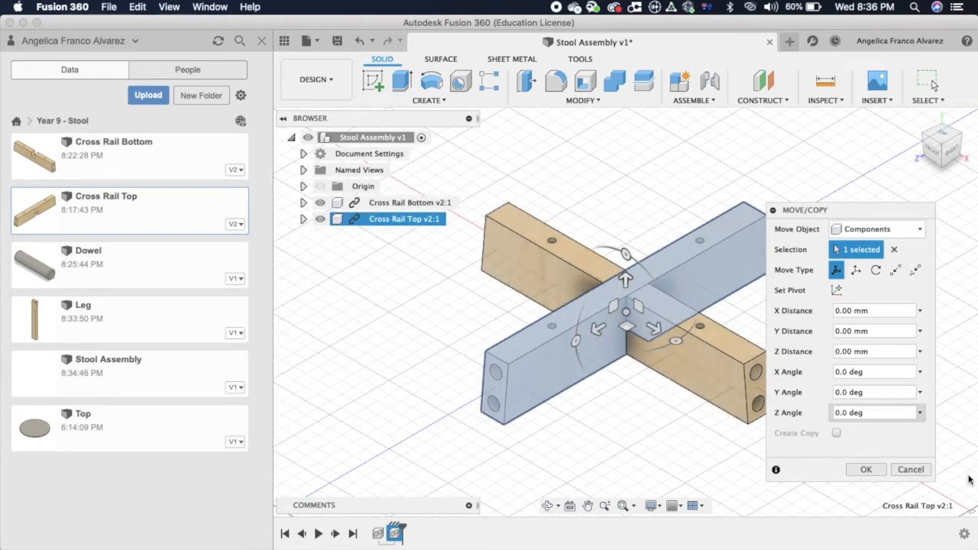
{"action": "left_click", "coordinate": [866, 470]}
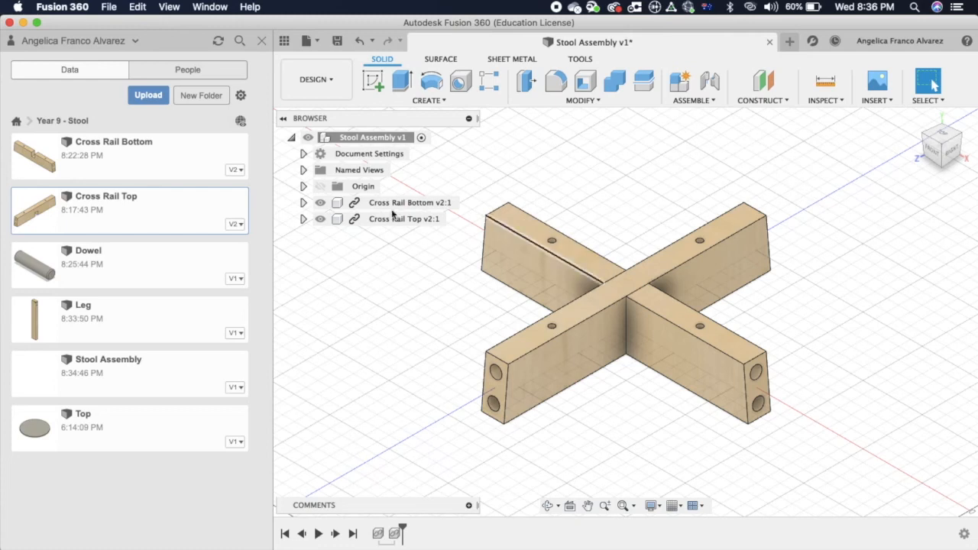
Step: Insert the Dowel part into the assembly and move it 80 mm upward in Y, above the cross rails
{"action": "left_click", "coordinate": [141, 257]}
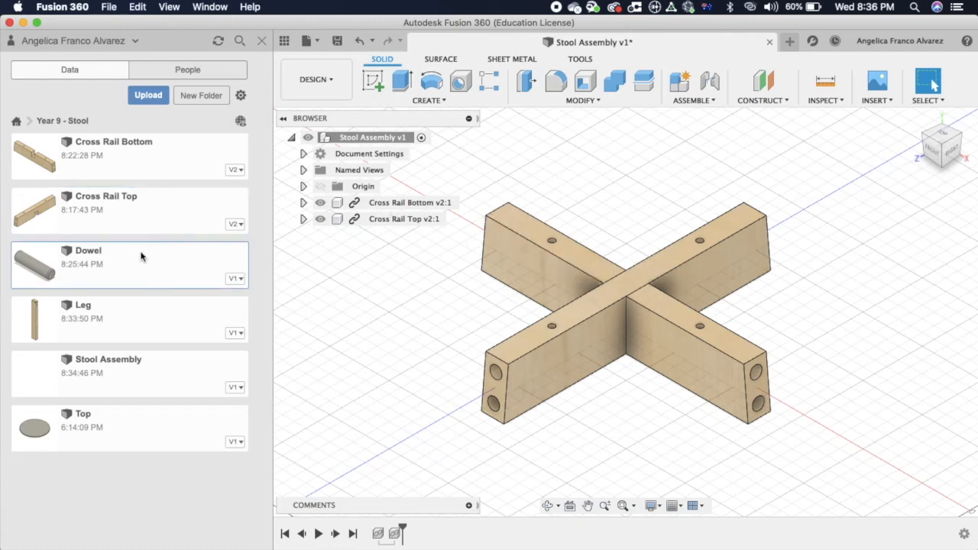
{"action": "right_click", "coordinate": [140, 257]}
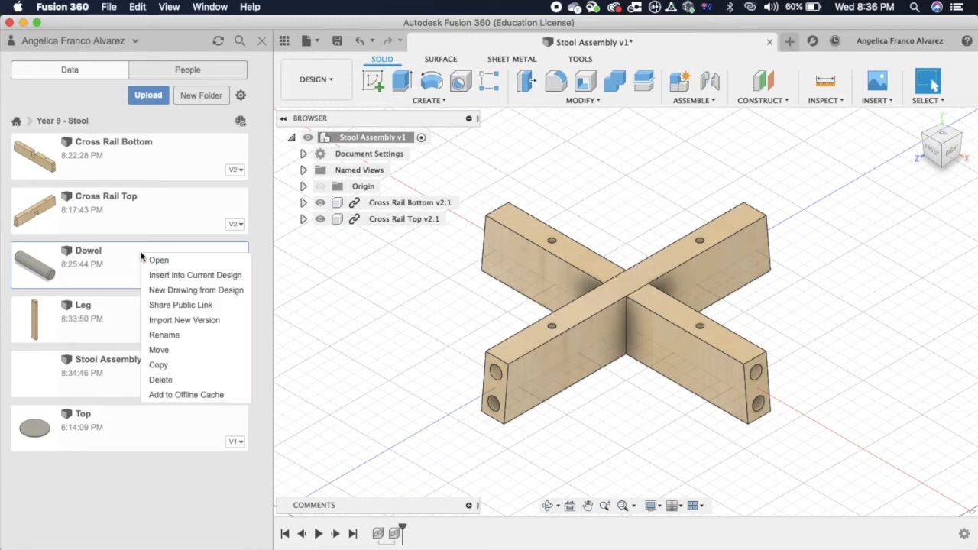
{"action": "left_click", "coordinate": [203, 276]}
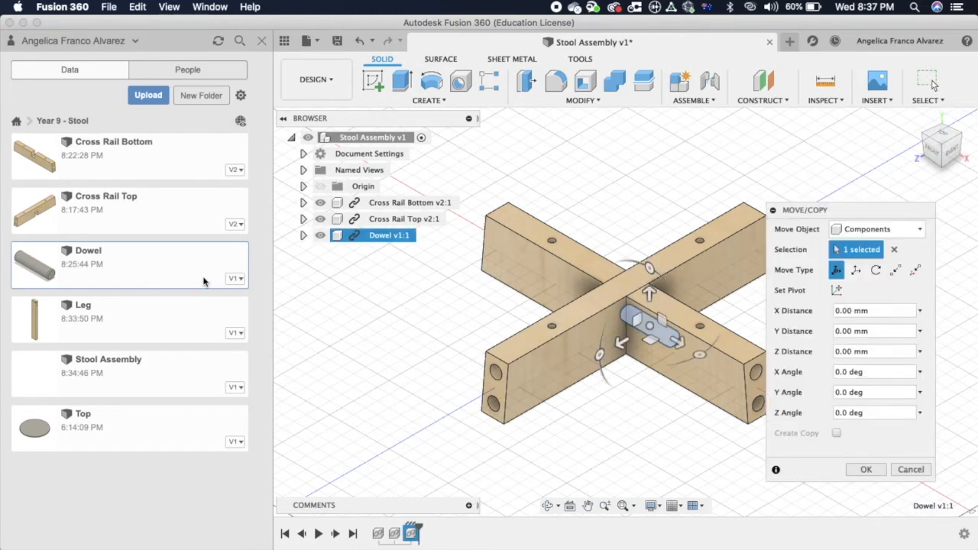
{"action": "left_click", "coordinate": [650, 295]}
{"action": "left_click_drag", "start_coordinate": [650, 295], "coordinate": [657, 185]}
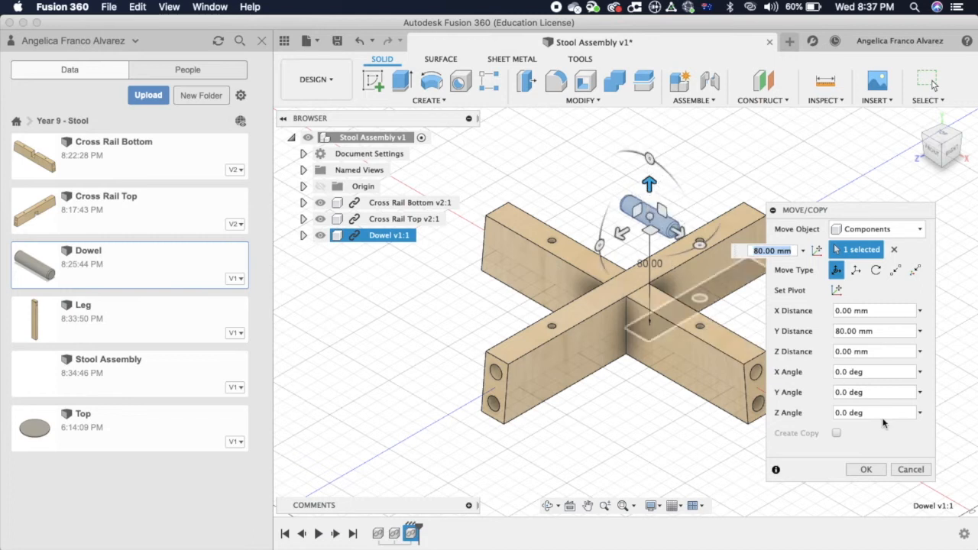
{"action": "left_click", "coordinate": [867, 469]}
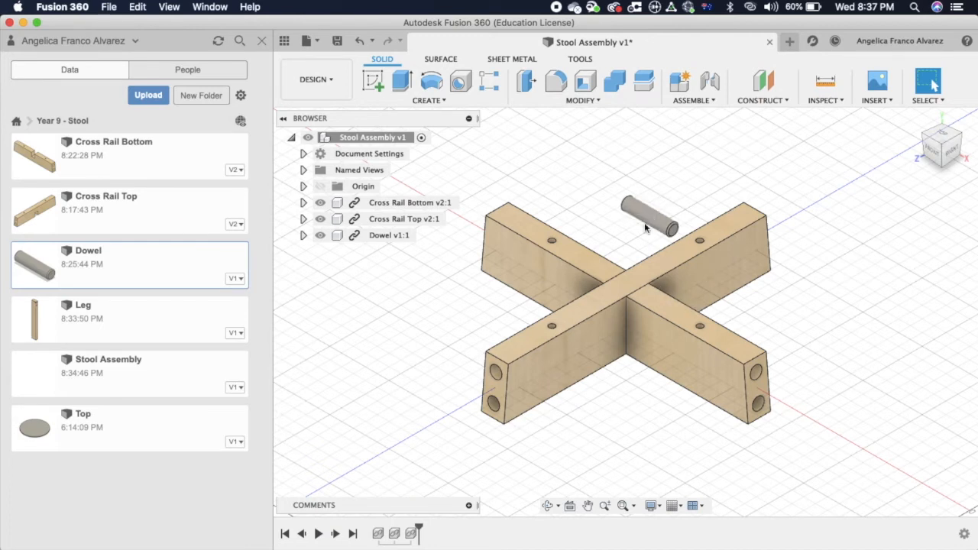
Step: Create a copy of the dowel component 30 mm directly above the original with Move/Copy
{"action": "left_click", "coordinate": [597, 102]}
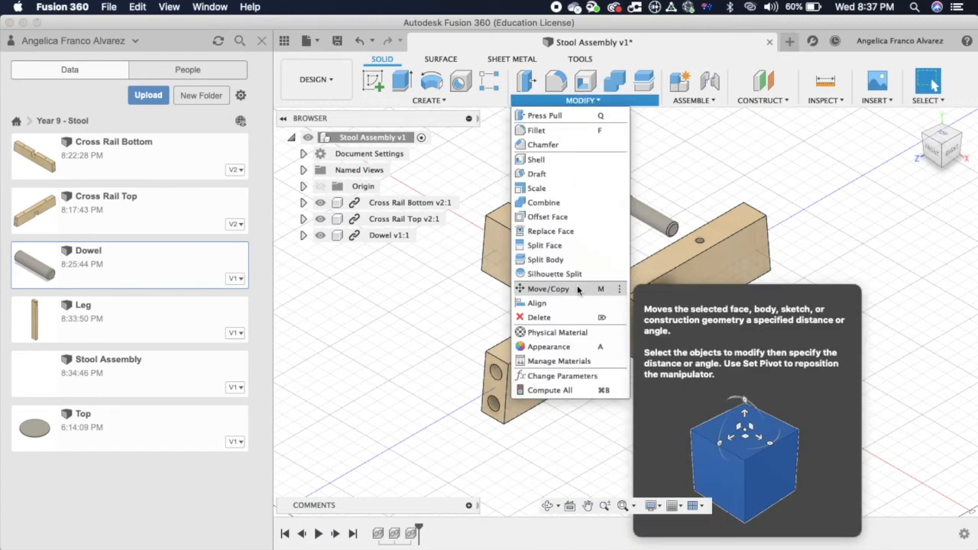
{"action": "left_click", "coordinate": [547, 289]}
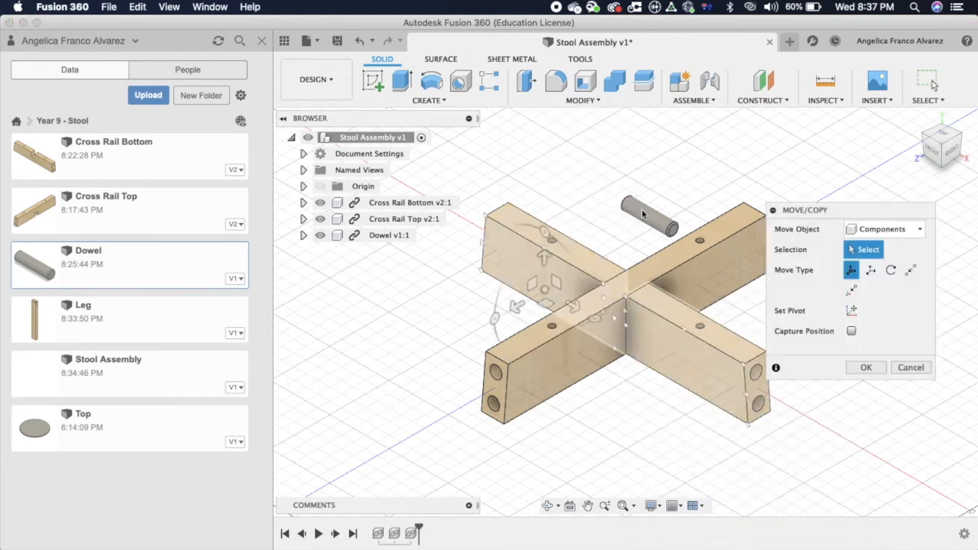
{"action": "left_click", "coordinate": [638, 217]}
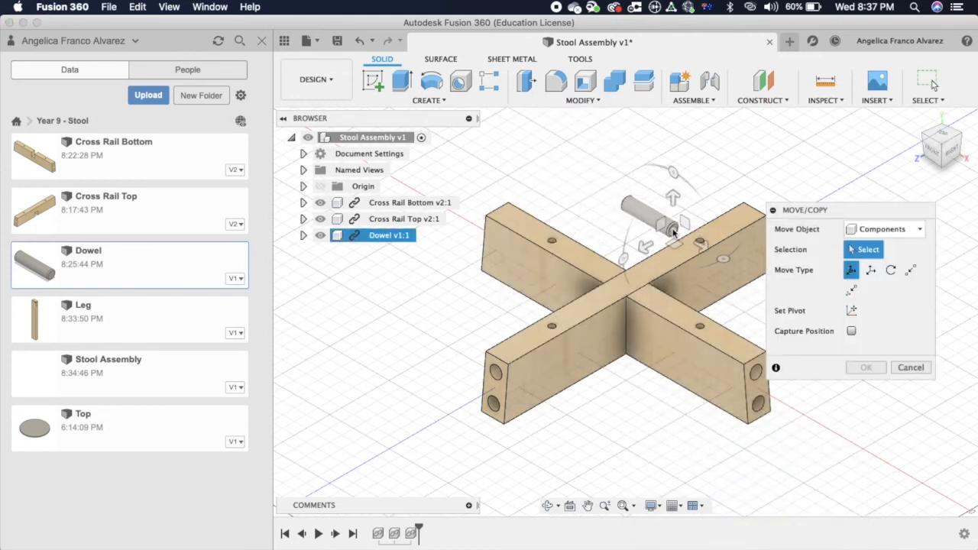
{"action": "left_click", "coordinate": [672, 233]}
{"action": "left_click", "coordinate": [674, 233]}
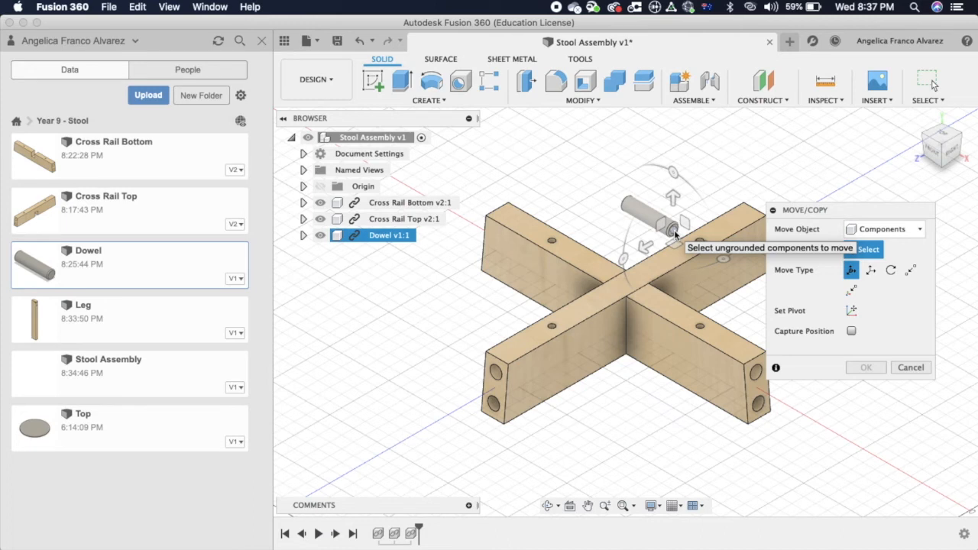
{"action": "left_click", "coordinate": [676, 234]}
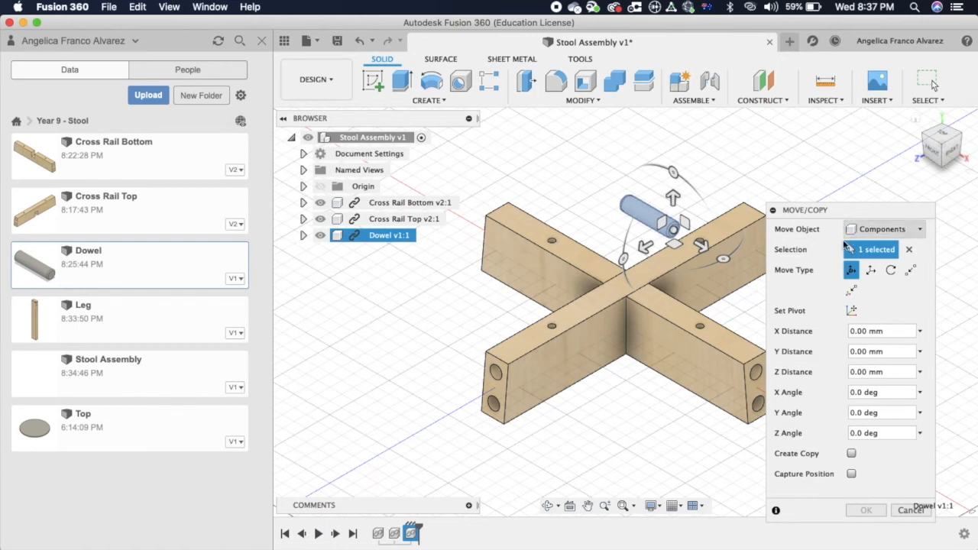
{"action": "left_click_drag", "start_coordinate": [836, 213], "coordinate": [828, 154]}
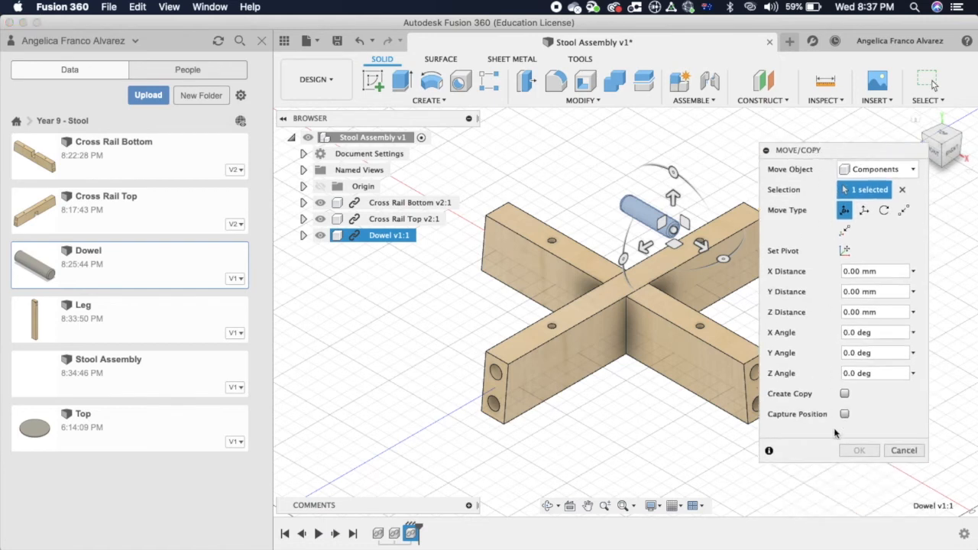
{"action": "left_click", "coordinate": [845, 395]}
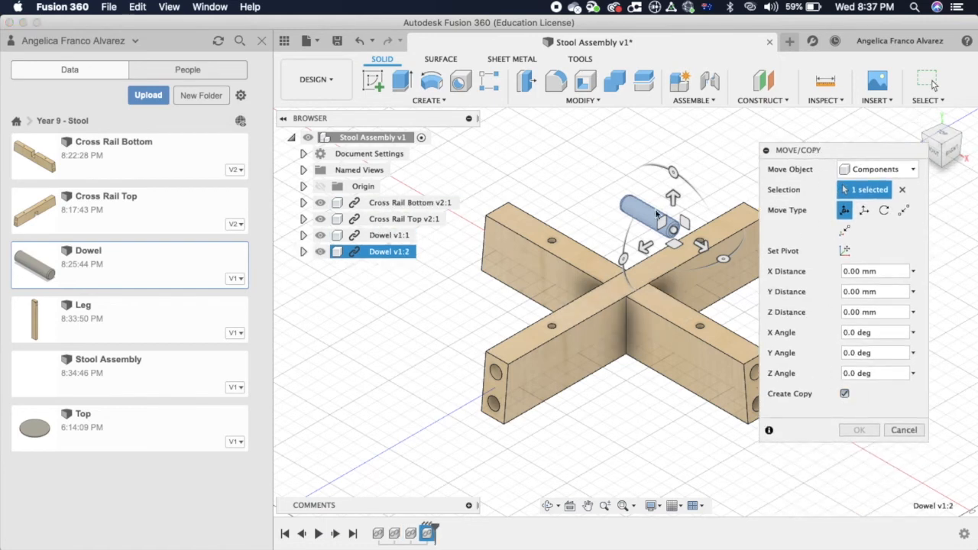
{"action": "left_click_drag", "start_coordinate": [673, 200], "coordinate": [667, 159]}
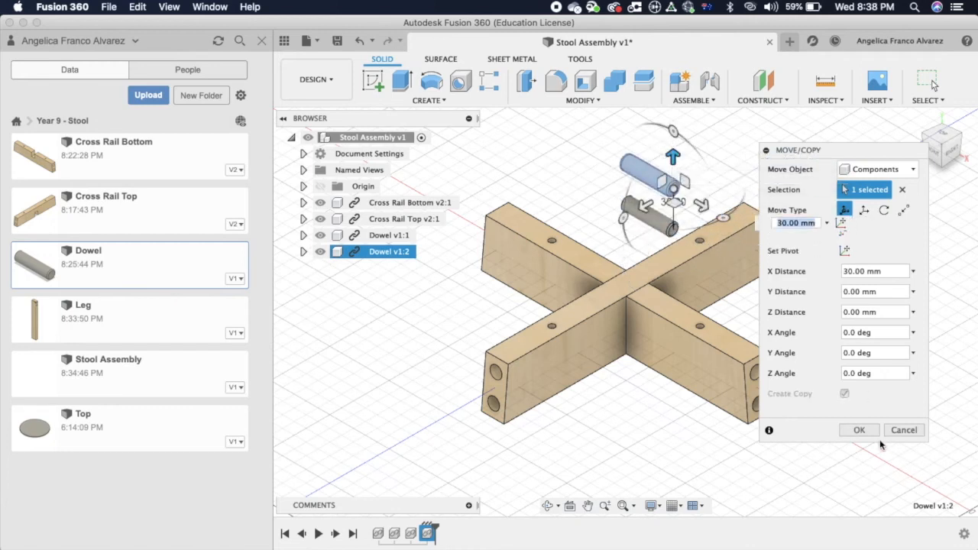
{"action": "left_click", "coordinate": [867, 430]}
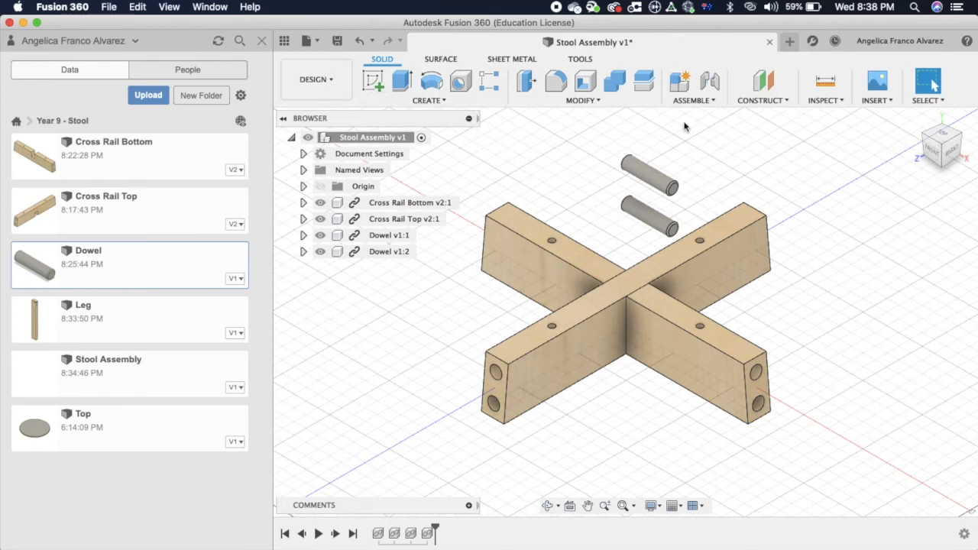
Step: Copy both stacked dowels together with Move/Copy, using a Y distance of -40 mm to place the copies beside them
{"action": "left_click", "coordinate": [606, 100]}
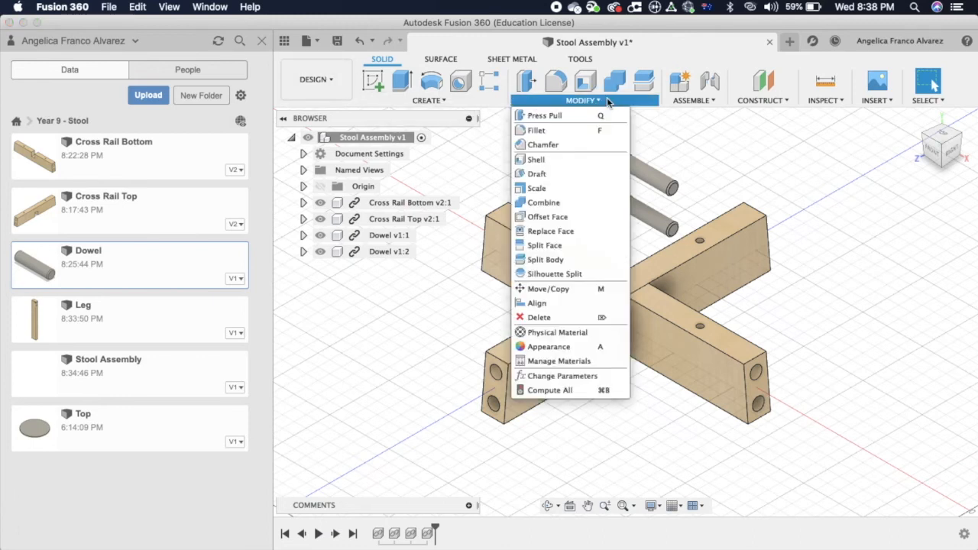
{"action": "left_click", "coordinate": [550, 289]}
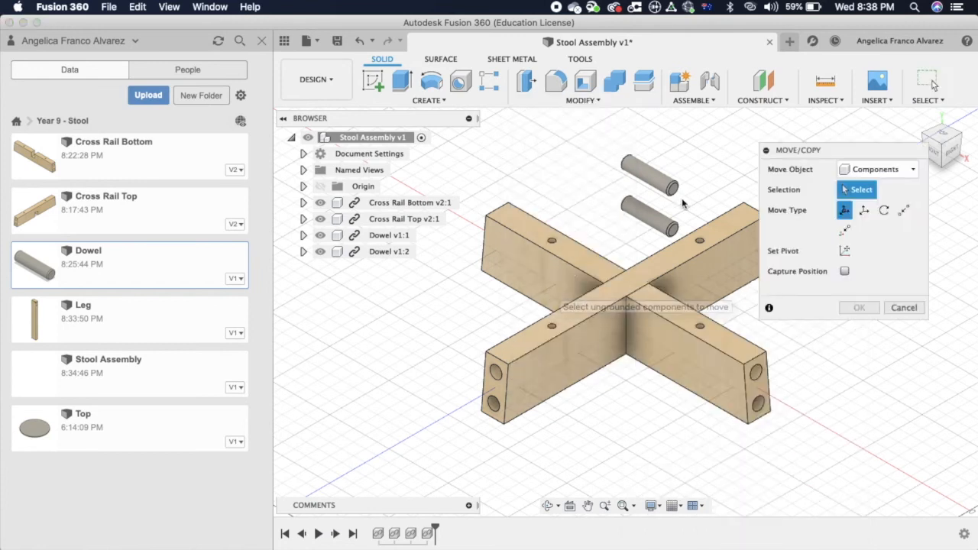
{"action": "left_click", "coordinate": [654, 176]}
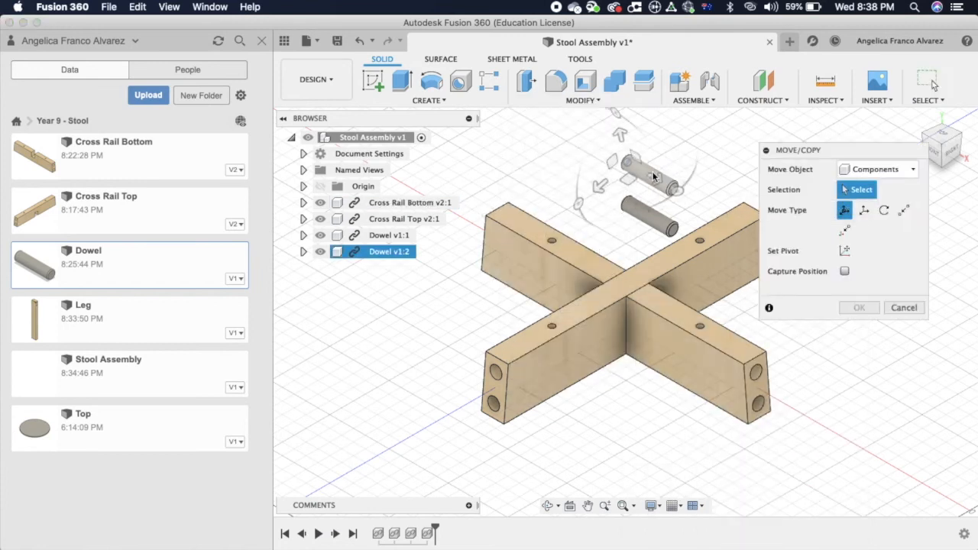
{"action": "left_click", "coordinate": [676, 232]}
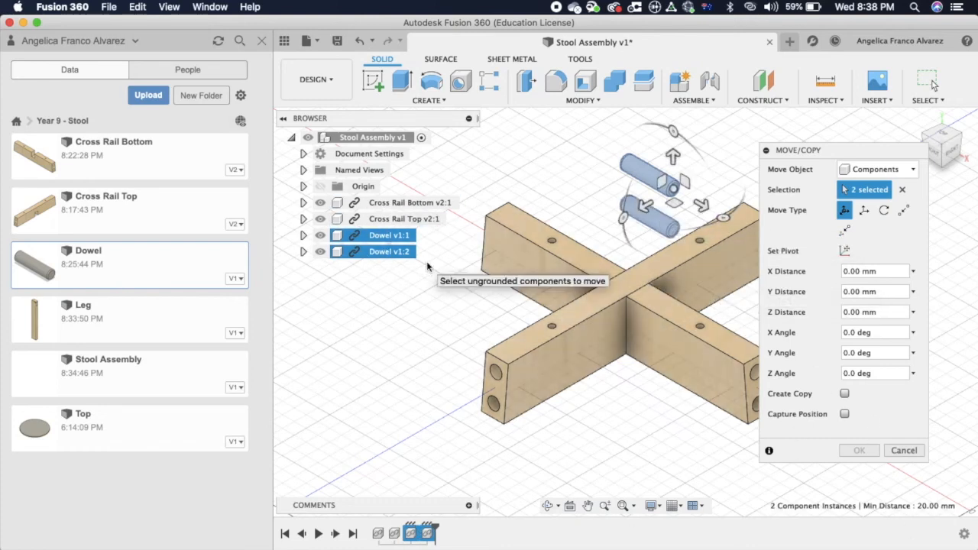
{"action": "left_click", "coordinate": [845, 394]}
{"action": "left_click_drag", "start_coordinate": [655, 203], "coordinate": [690, 181]}
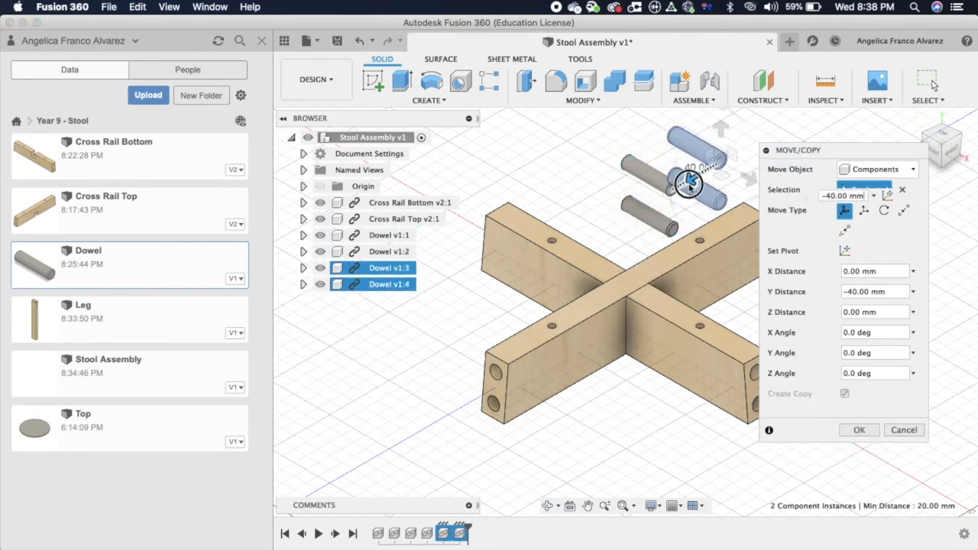
{"action": "left_click", "coordinate": [864, 431]}
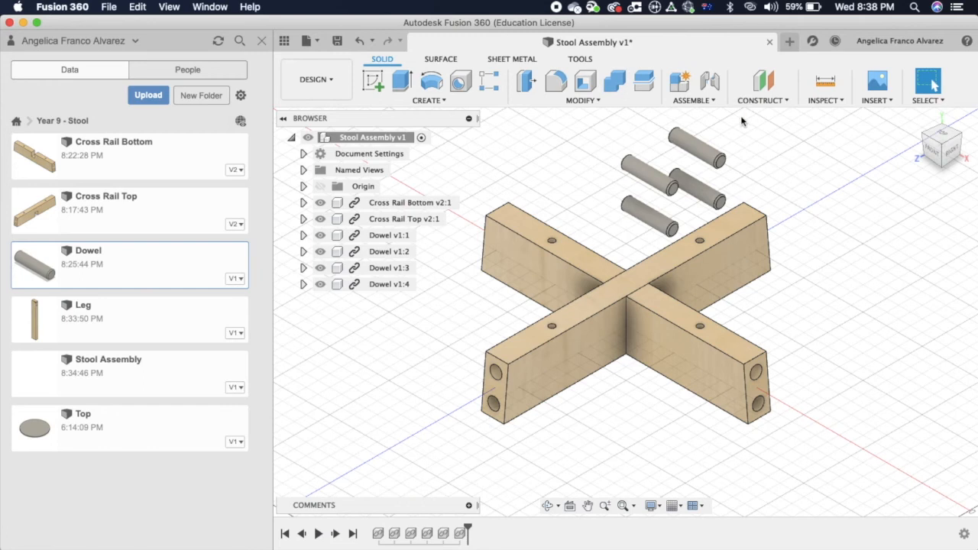
Step: Start a Move/Copy on all four dowel components above the rails and enable creating a copy of them
{"action": "left_click", "coordinate": [600, 101]}
{"action": "left_click", "coordinate": [566, 288]}
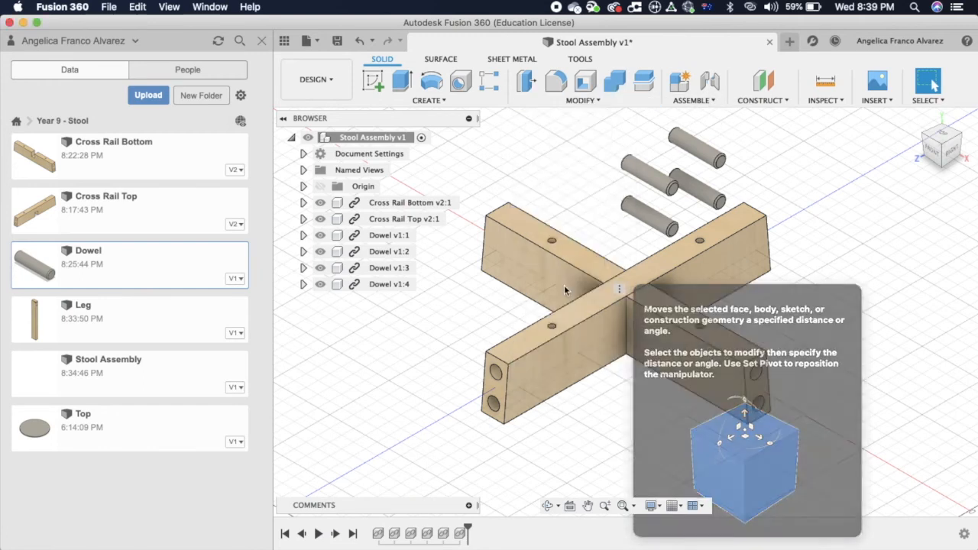
{"action": "left_click", "coordinate": [724, 166]}
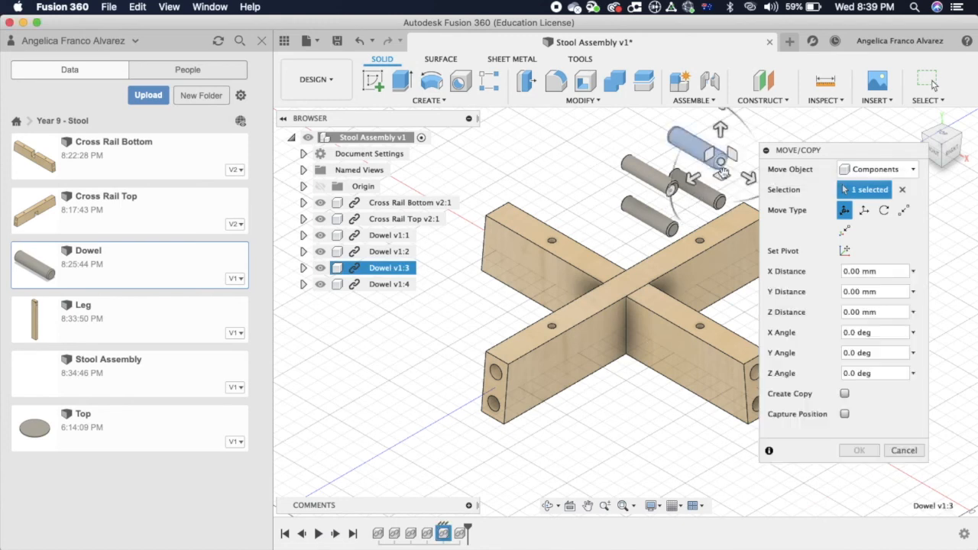
{"action": "left_click", "coordinate": [723, 206]}
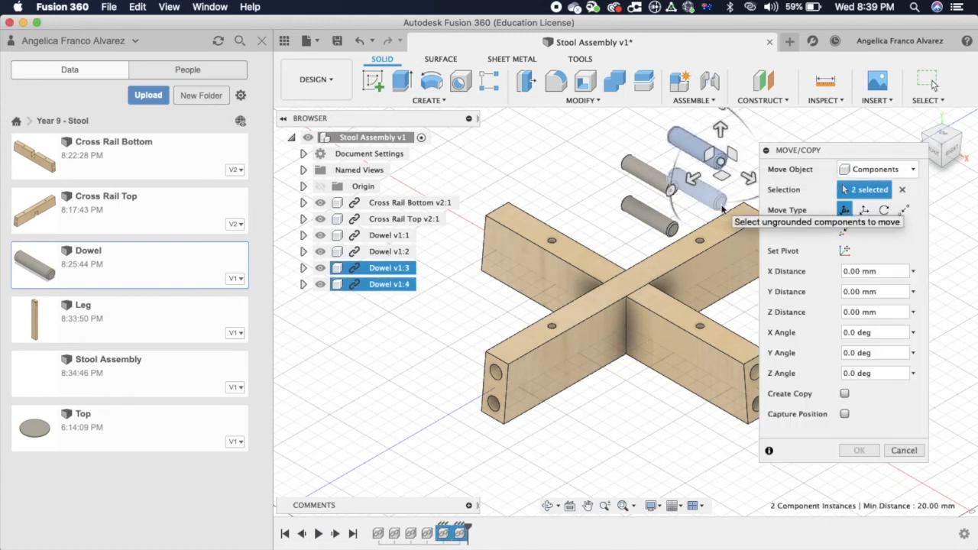
{"action": "left_click", "coordinate": [676, 229]}
{"action": "left_click", "coordinate": [635, 168]}
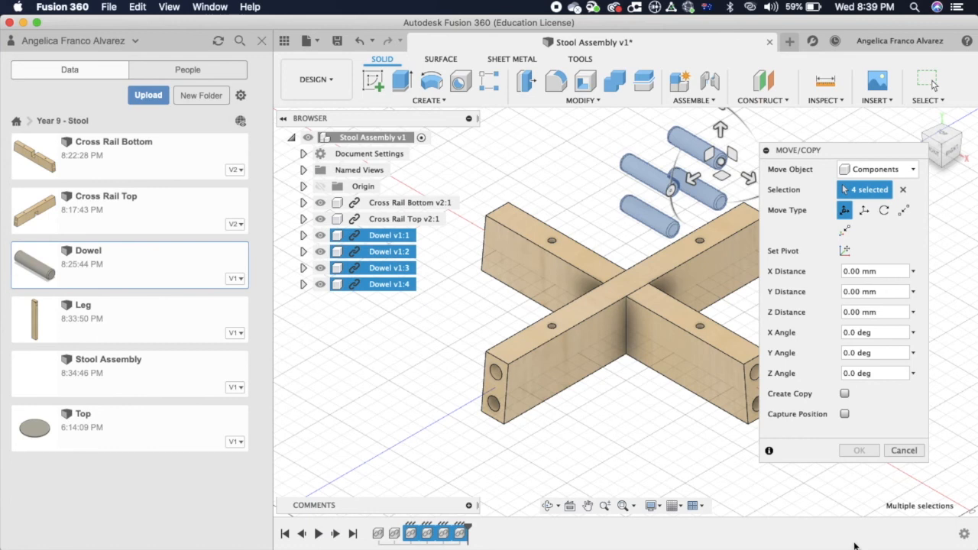
{"action": "left_click", "coordinate": [844, 394]}
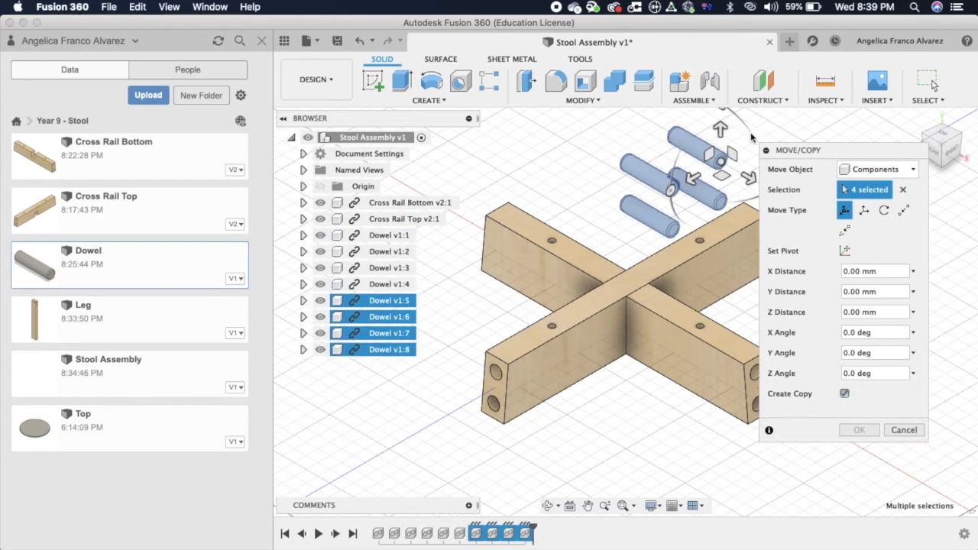
Step: Rotate the four dowel copies by an X angle of 90 degrees and place them at a Y distance of 60 mm
{"action": "scroll", "coordinate": [603, 280], "scroll_direction": "right", "scroll_amount": 5}
{"action": "scroll", "coordinate": [603, 280], "scroll_direction": "left", "scroll_amount": 3}
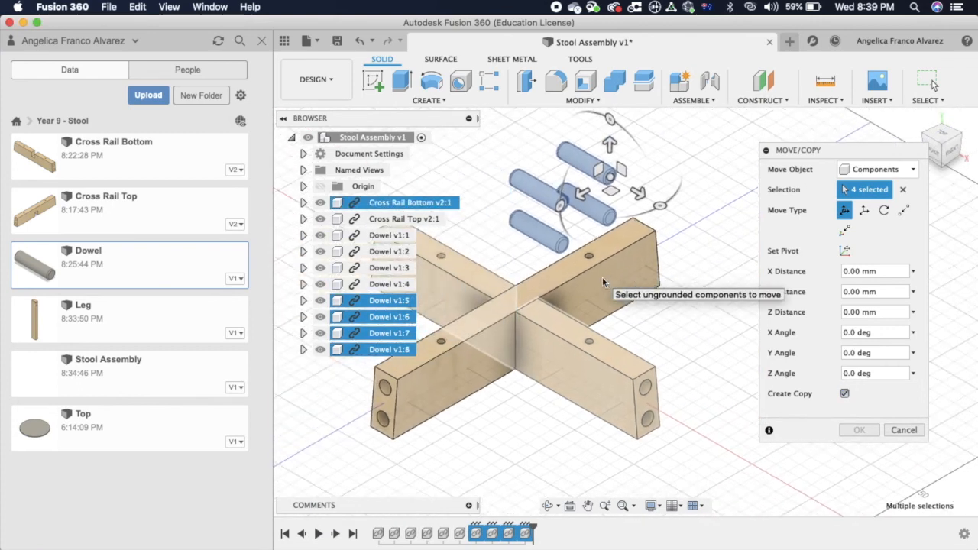
{"action": "scroll", "coordinate": [602, 282], "scroll_direction": "left", "scroll_amount": 1}
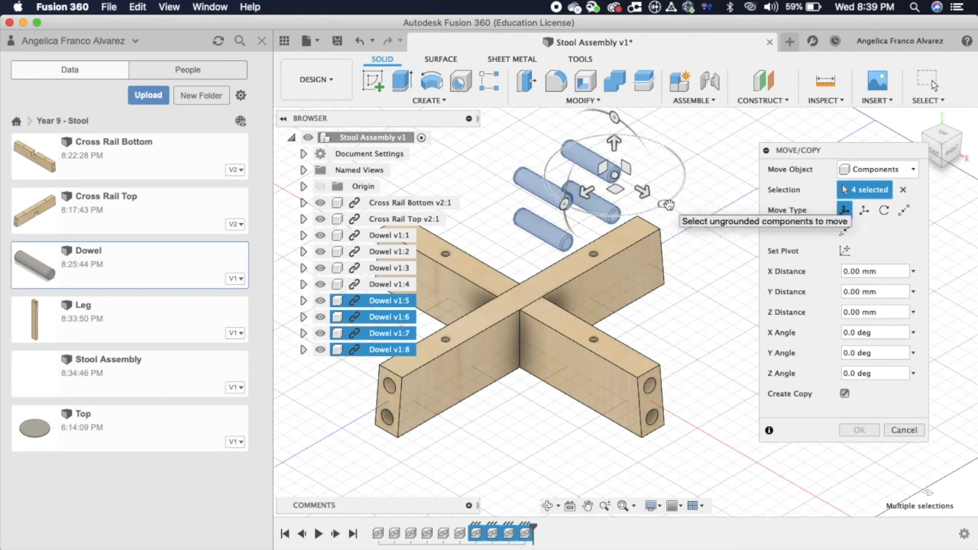
{"action": "left_click_drag", "start_coordinate": [667, 205], "coordinate": [577, 196]}
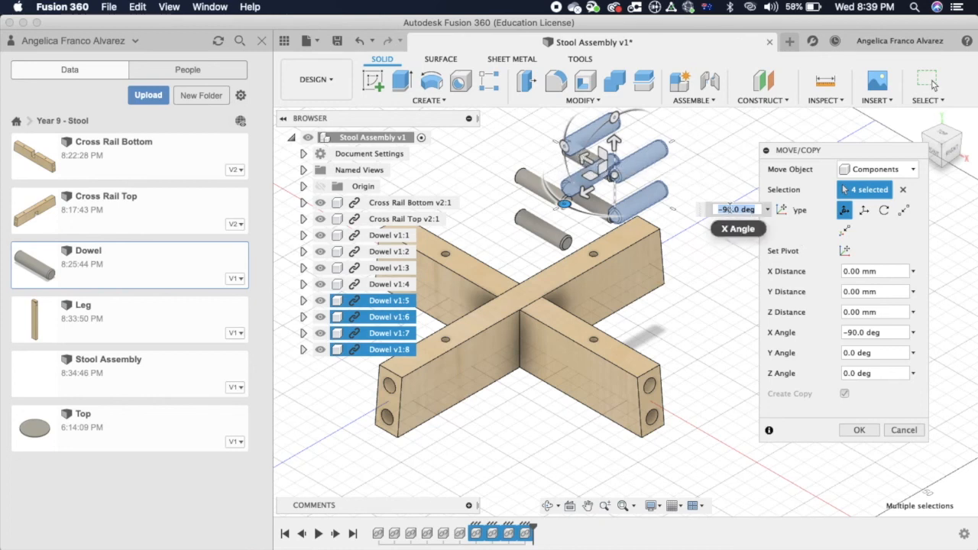
{"action": "type", "text": "90"}
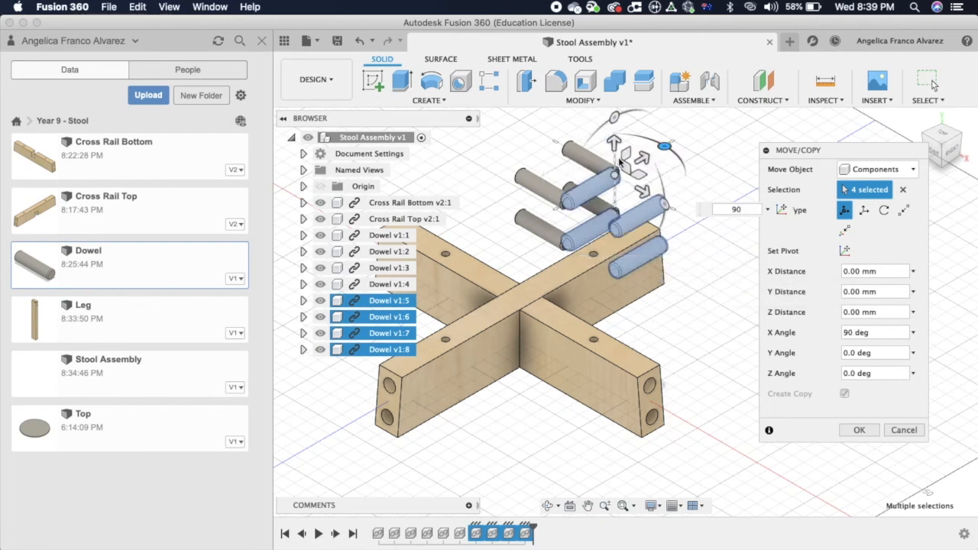
{"action": "left_click_drag", "start_coordinate": [646, 190], "coordinate": [710, 227]}
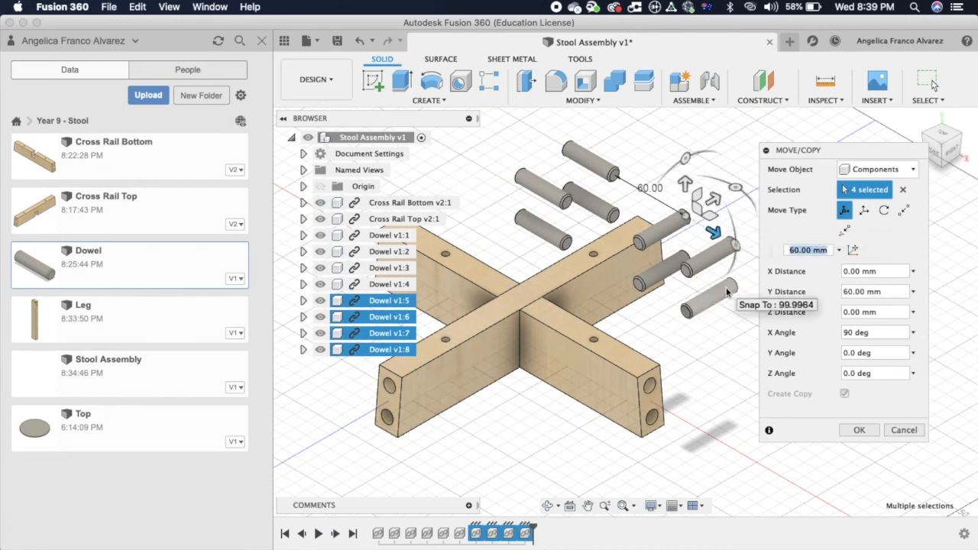
{"action": "left_click", "coordinate": [859, 431]}
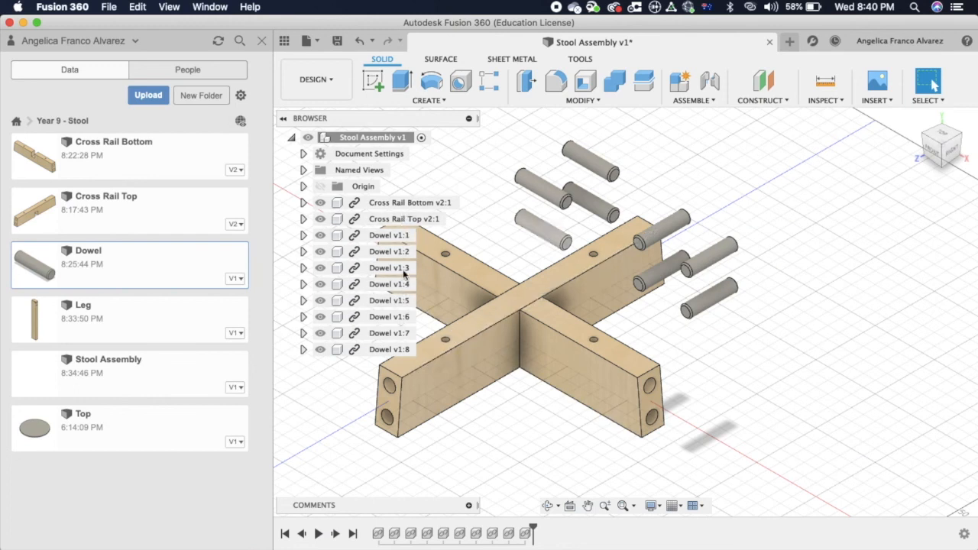